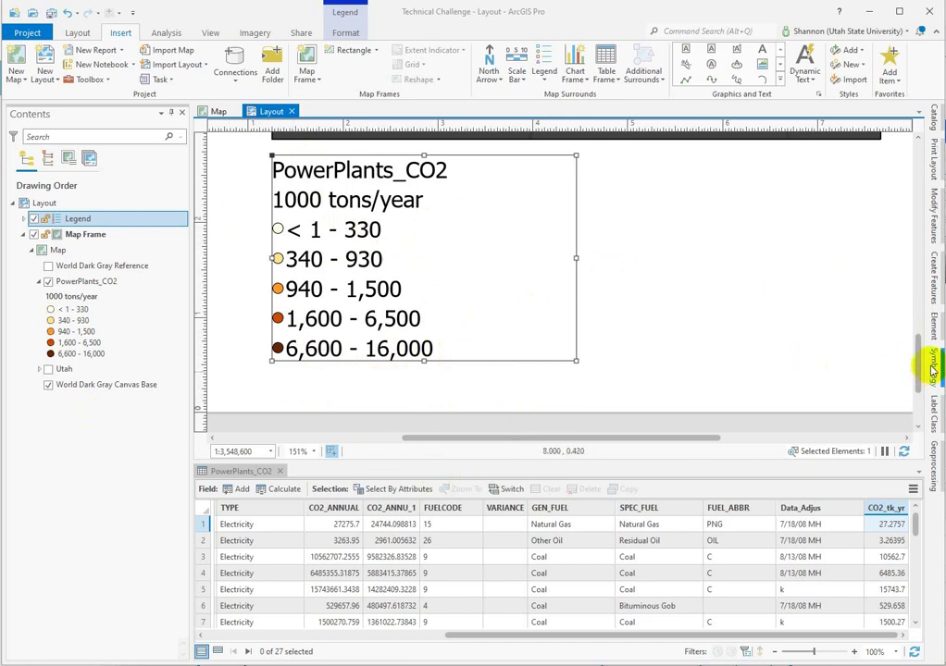
- Normalize the PowerPlants_CO2 symbology by percentage of total
left_click(85, 281)
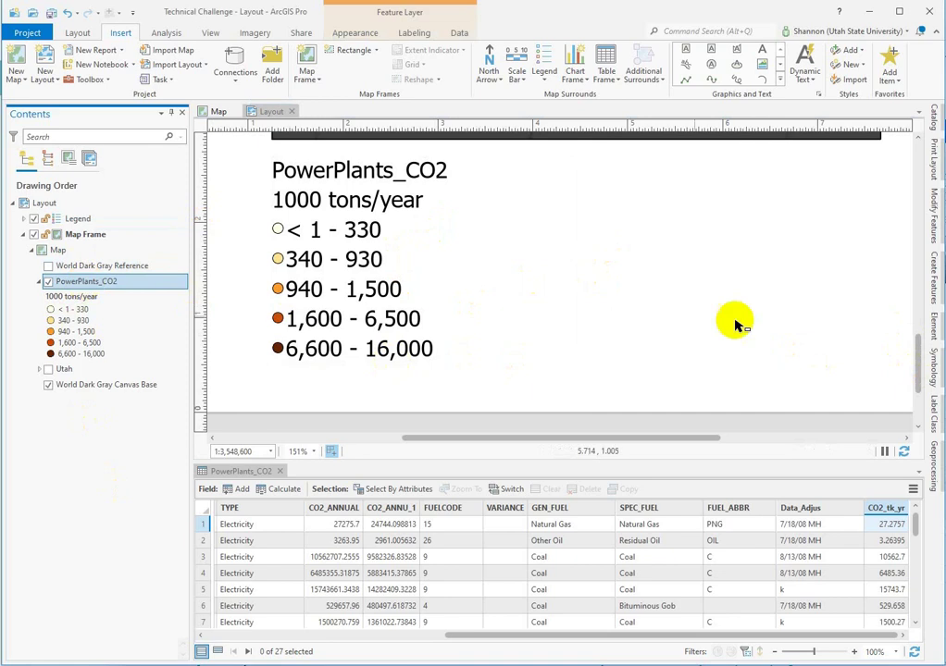
left_click(932, 374)
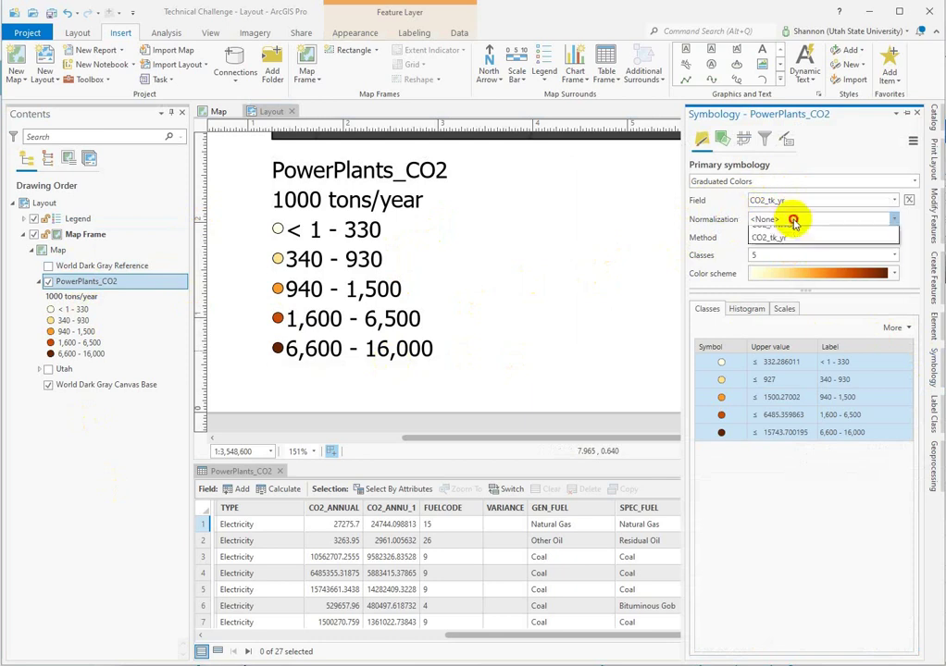
left_click(795, 223)
left_click(789, 233)
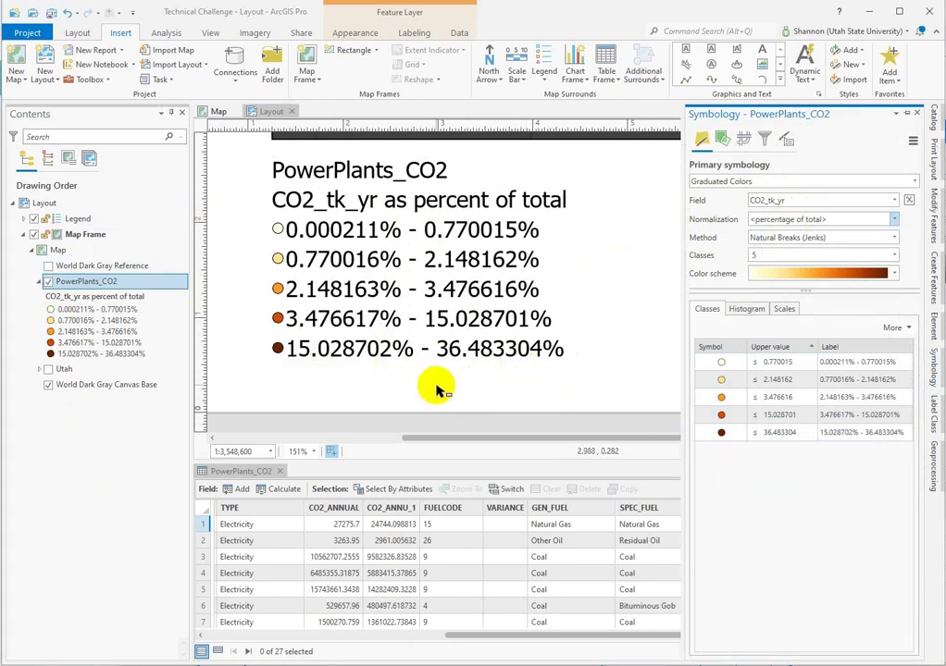
- Set the class label rounding to 2 significant digits in the advanced symbology options
left_click(786, 141)
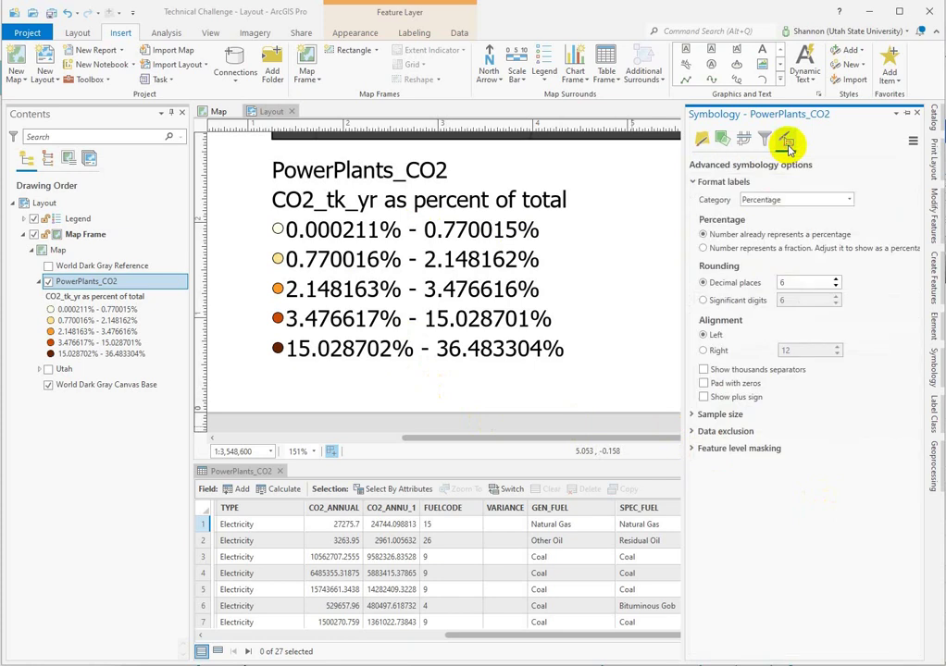
left_click(755, 302)
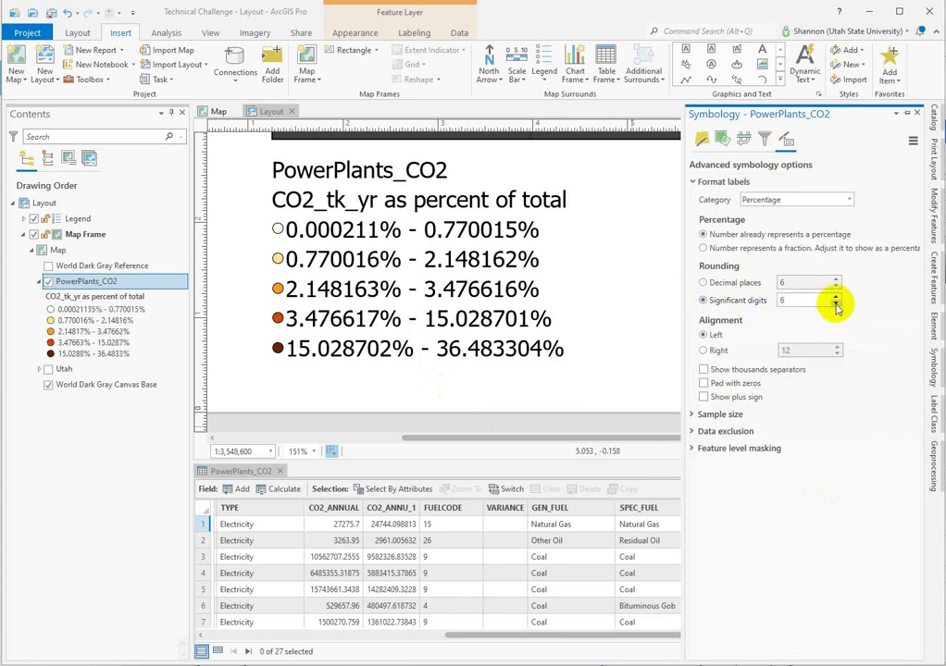
left_click(836, 304)
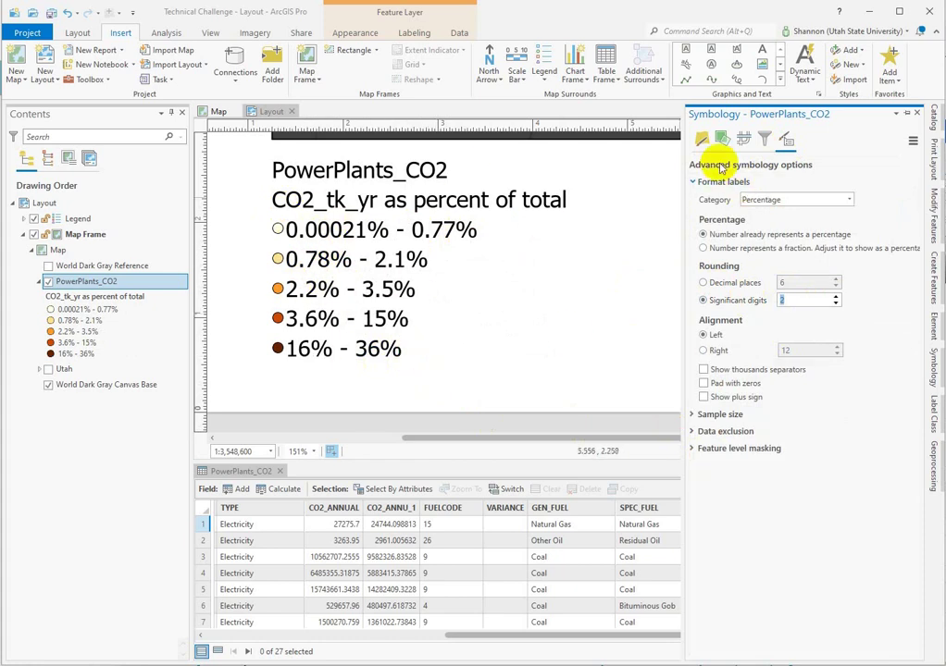
left_click(700, 140)
- Enter class upper values of 1, 2, 5 and 15 in the Classes table
left_click(750, 363)
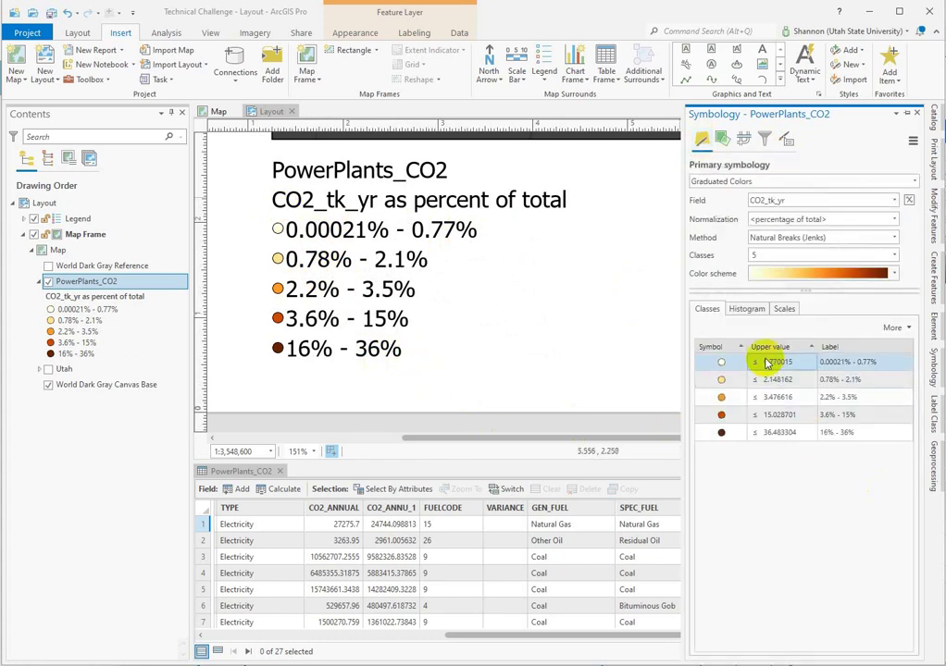
left_click(797, 362)
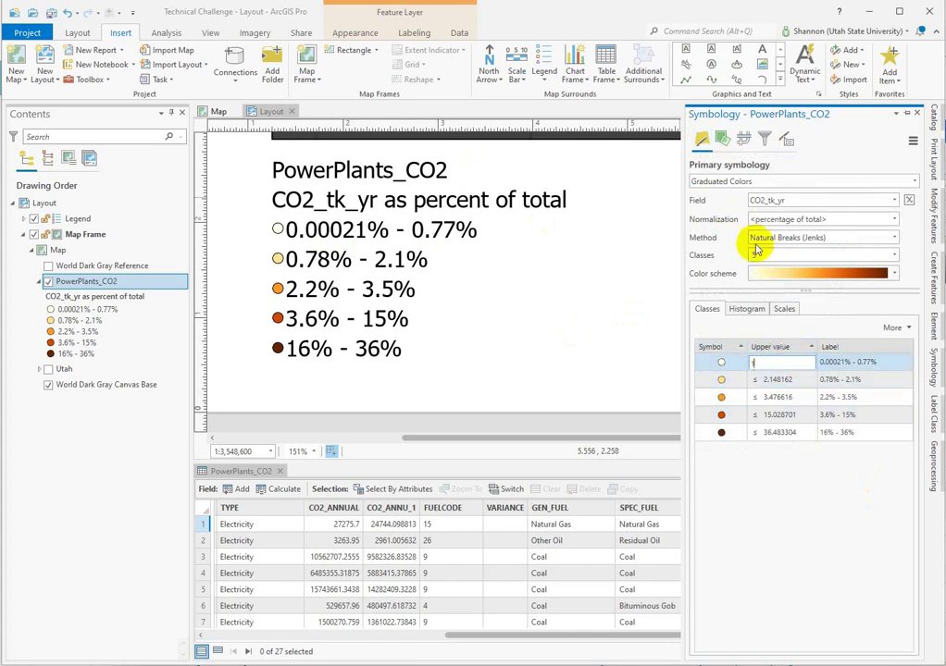
left_click(751, 417)
left_click(726, 433)
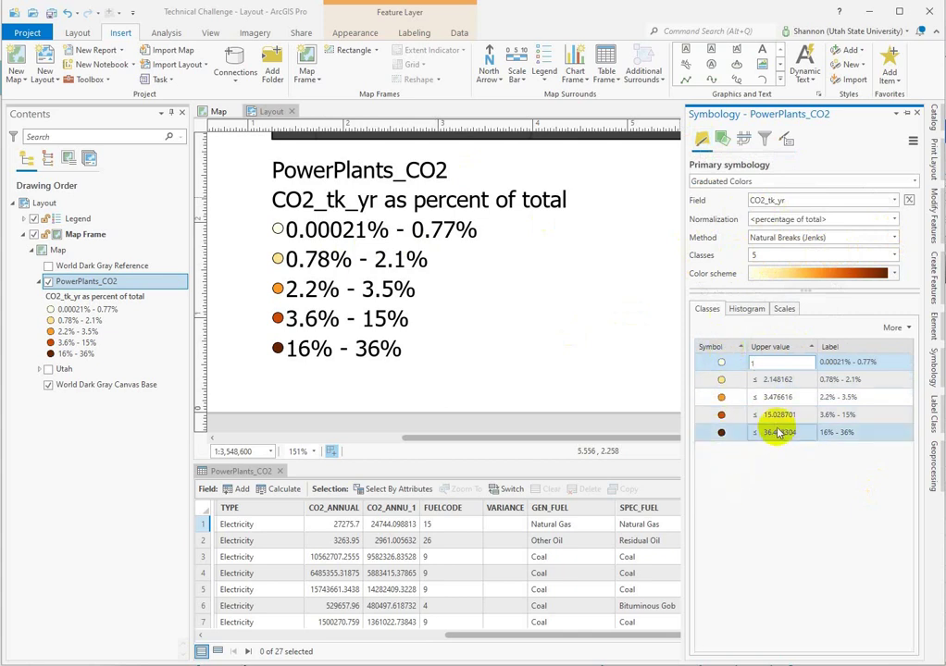
double_click(769, 381)
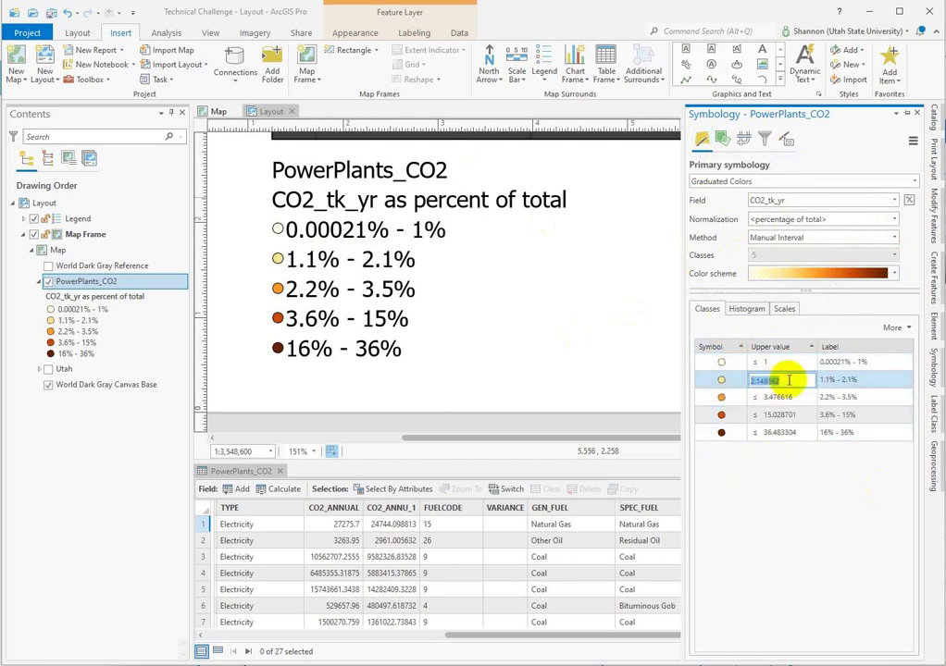
type("2")
double_click(781, 397)
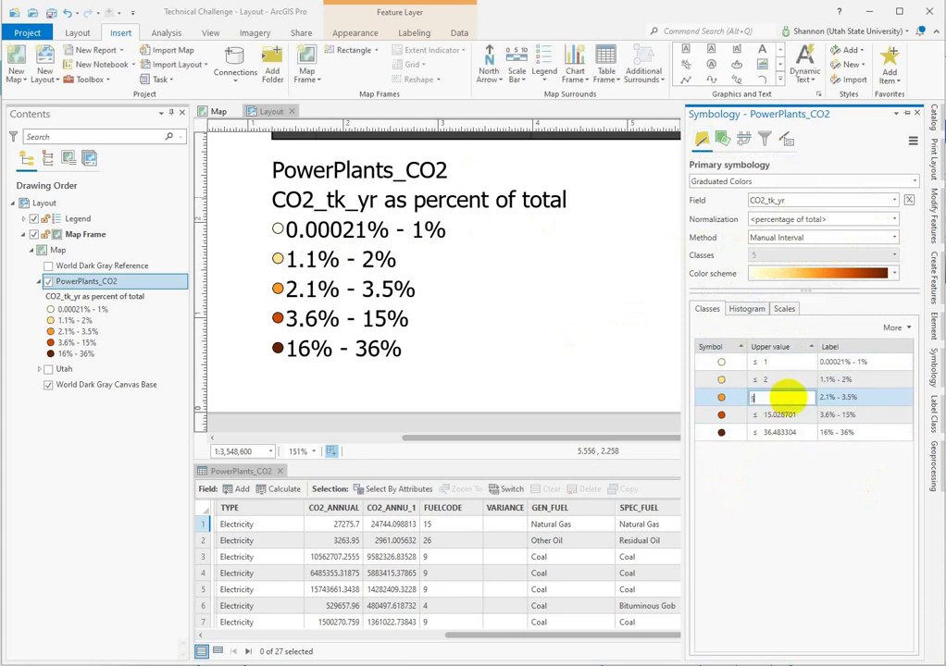
double_click(779, 414)
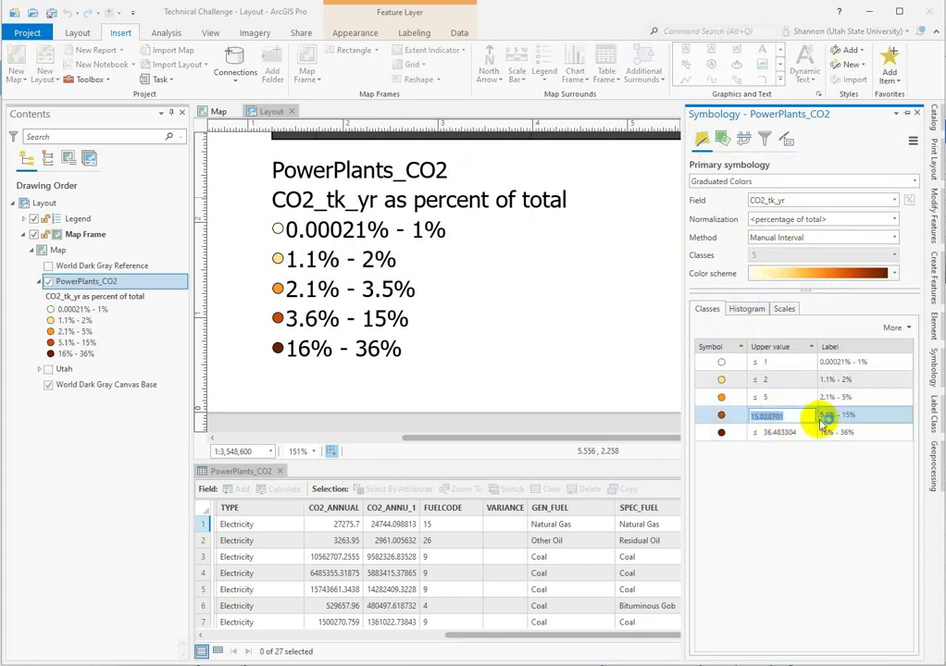
type("15")
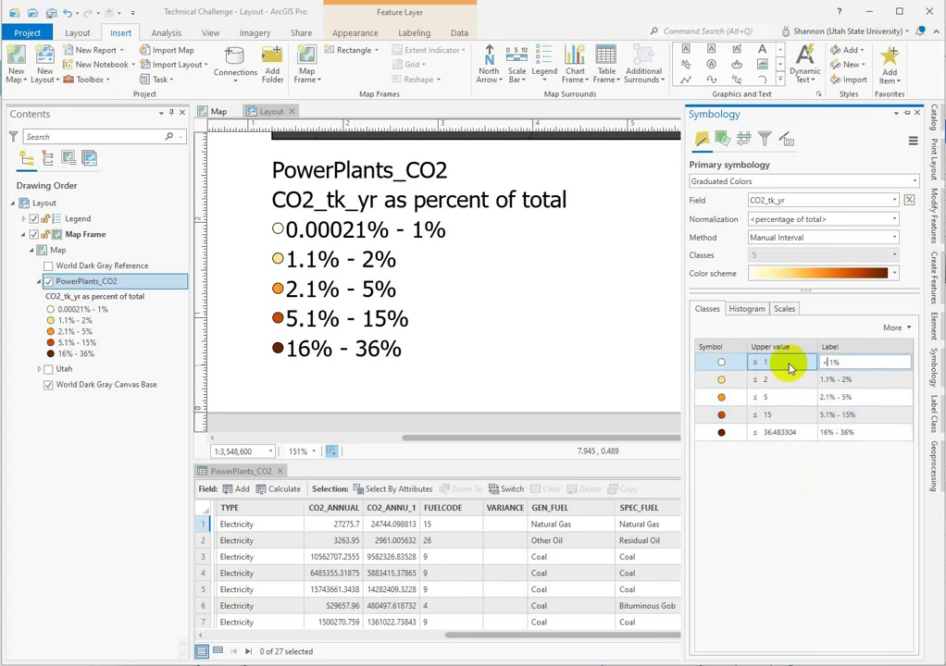
- Edit the class labels to read < 1%, 2%, 2 - 5% and 5 - 15%
double_click(841, 381)
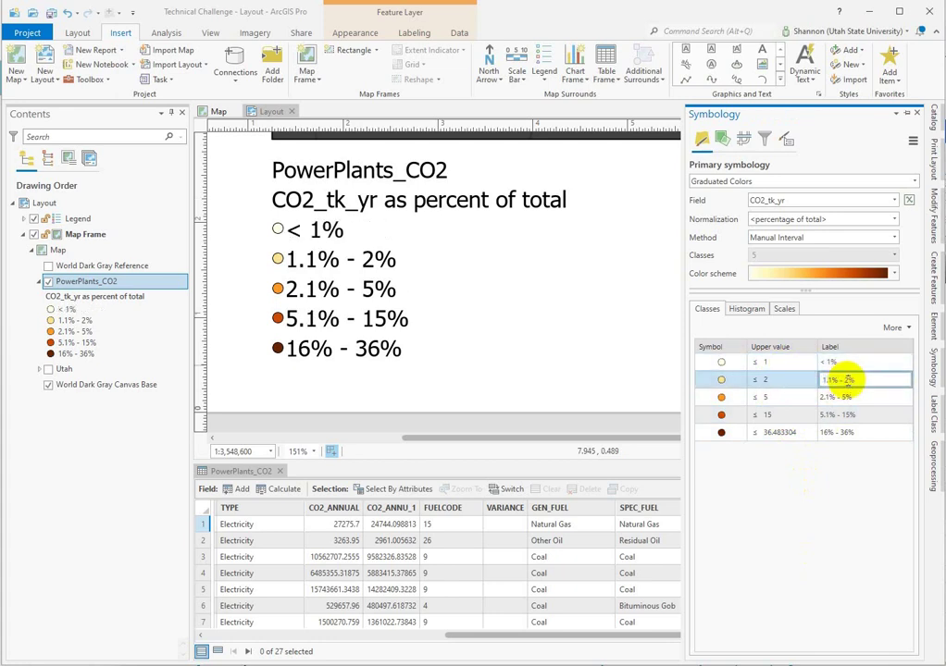
left_click_drag(845, 381, 807, 387)
left_click(842, 407)
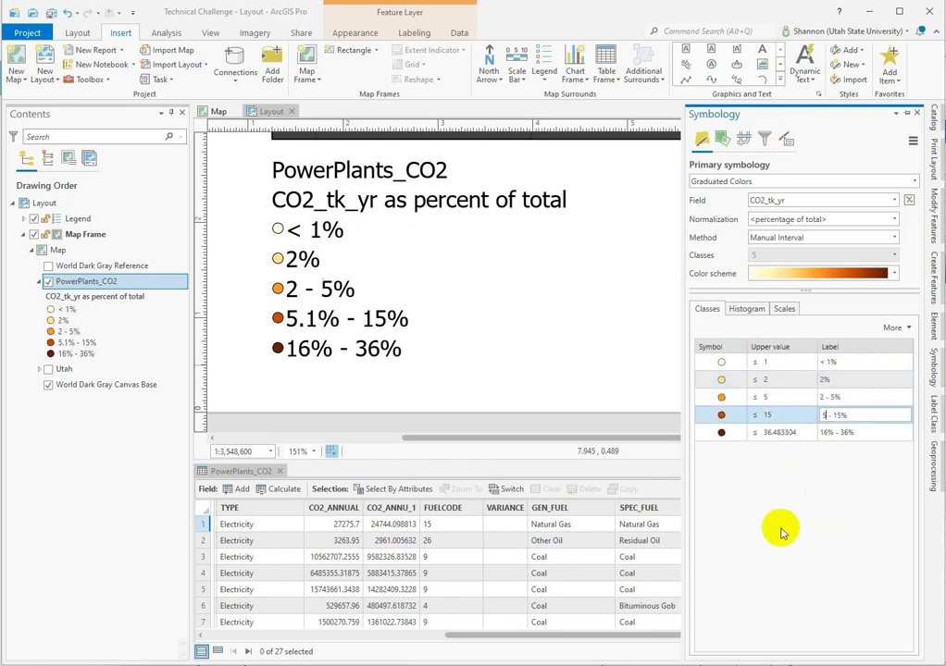
key("Return")
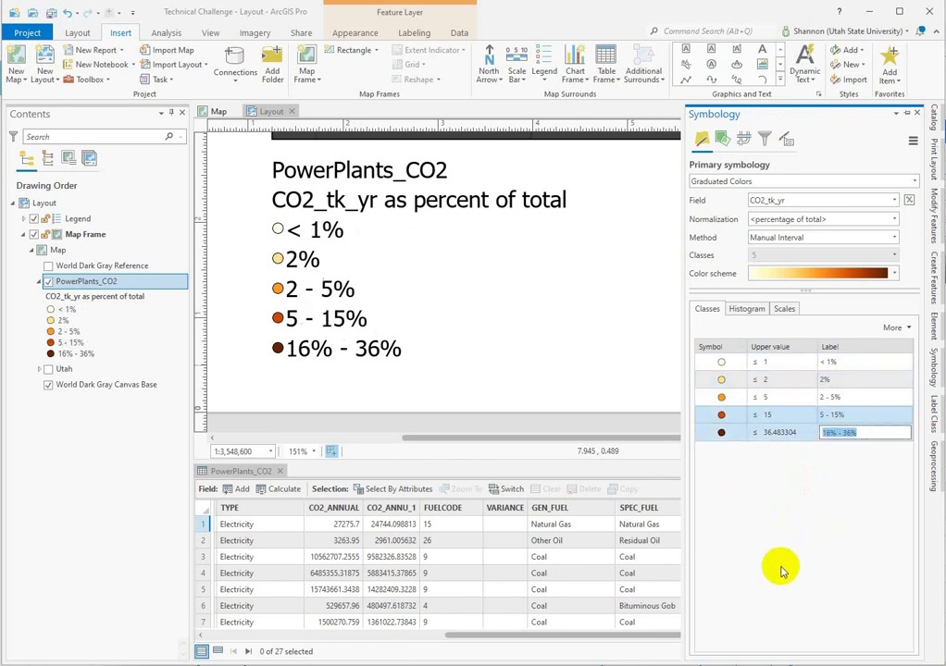
left_click(416, 654)
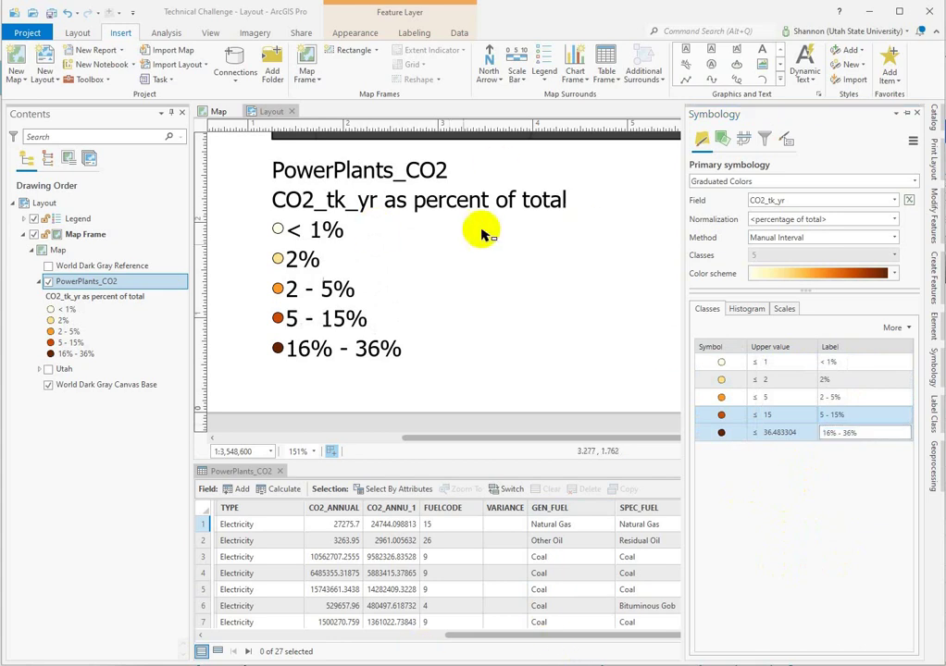
- Change the heading label in Contents to 'Percent of total CO2 emissions'
left_click(90, 301)
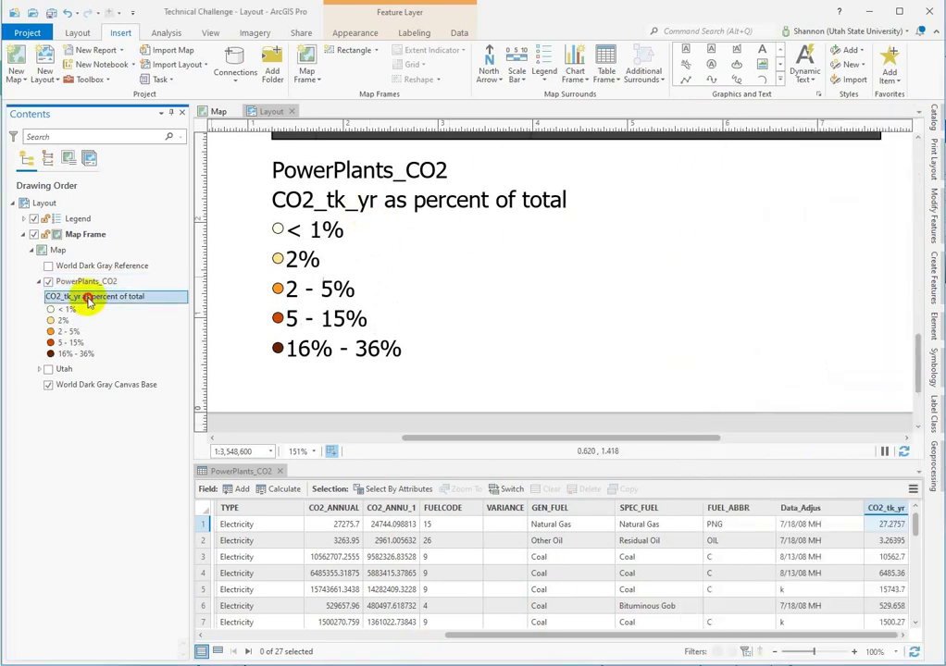
left_click(90, 302)
type("P")
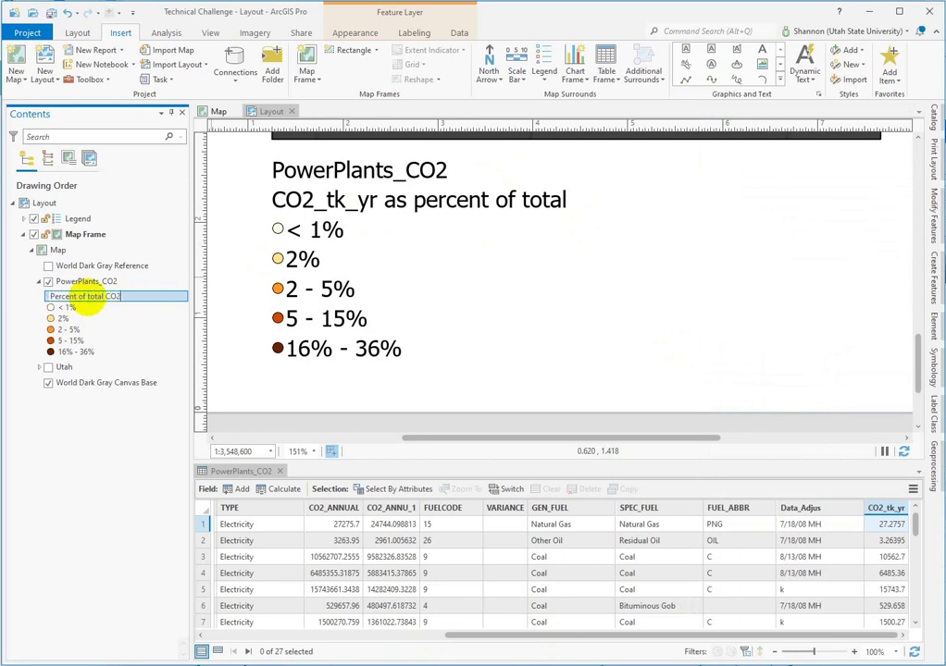
key("Return")
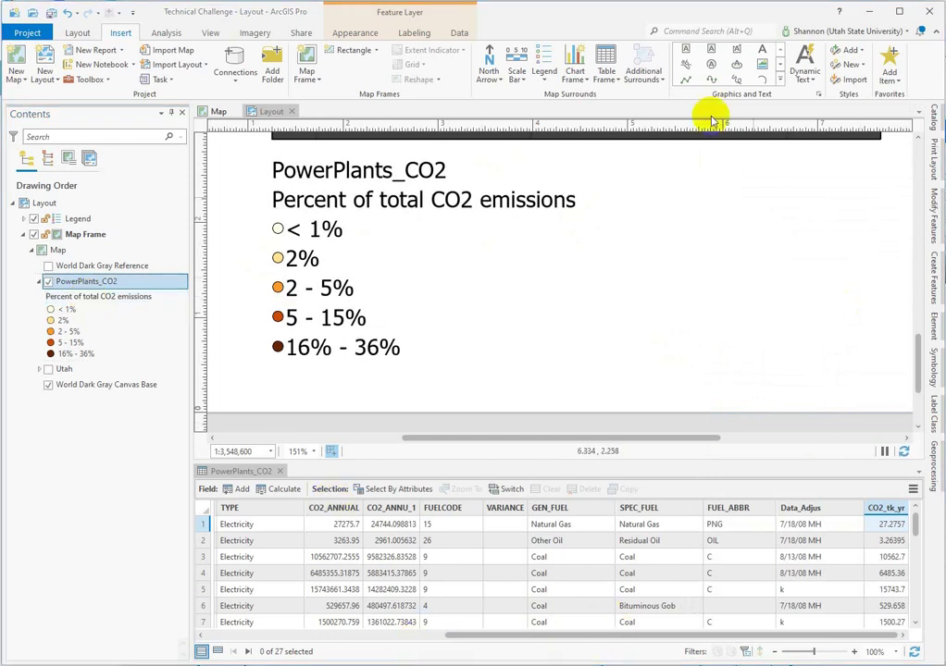
- Draw a new text box on the layout just below the legend
left_click(686, 49)
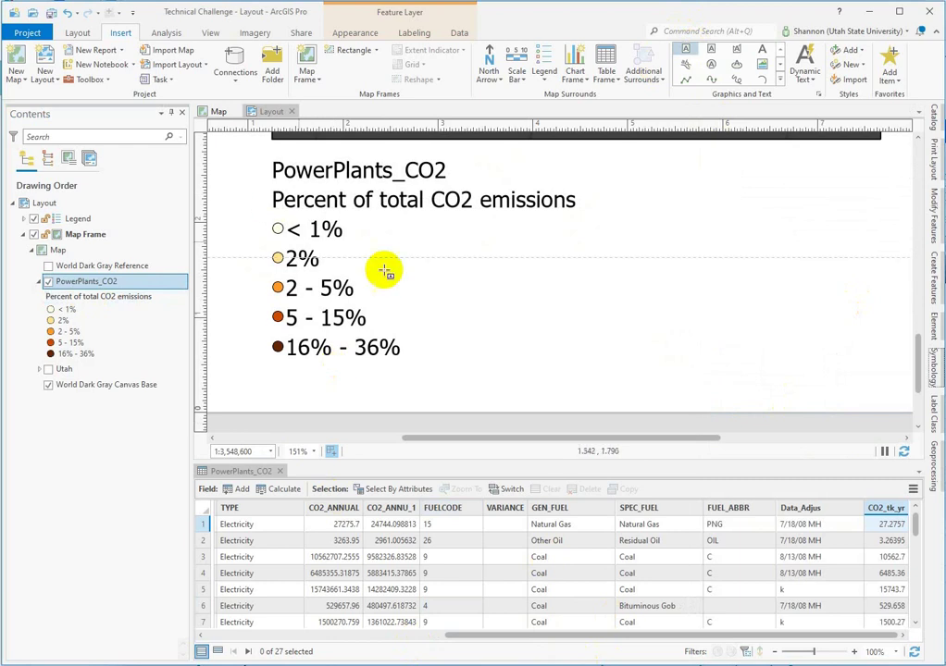
left_click_drag(271, 369, 705, 405)
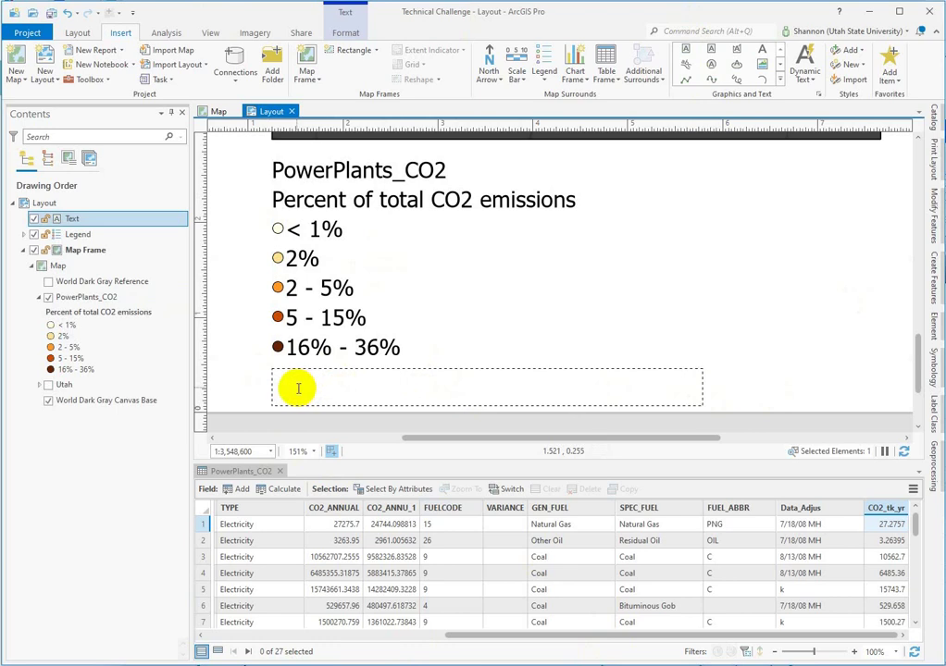
key("Escape")
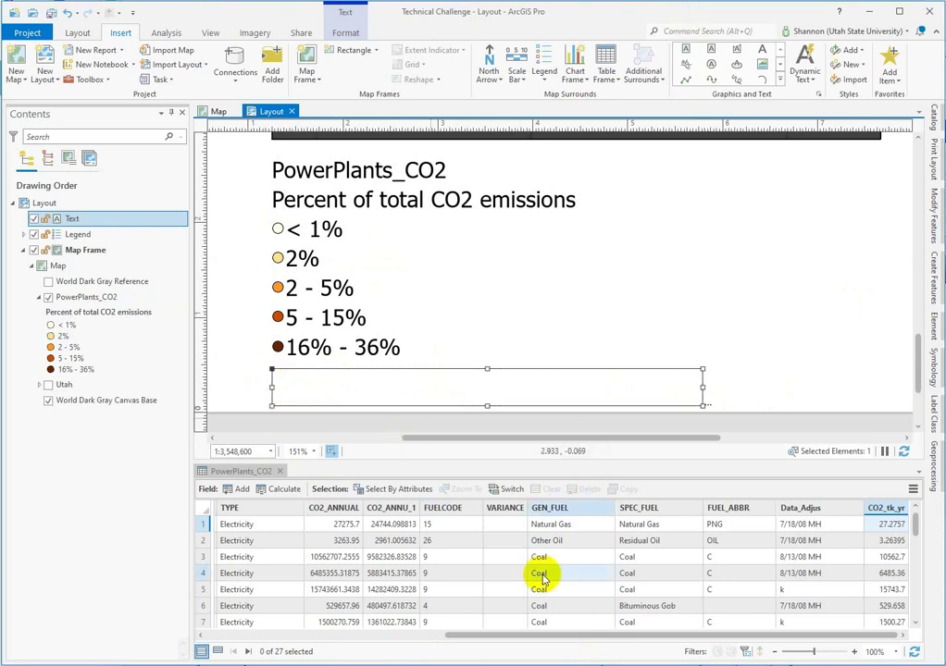
- Set the text to 11 pt and fill it with '* 2017 measurements at EPA monitored Utah power plants'
left_click(344, 31)
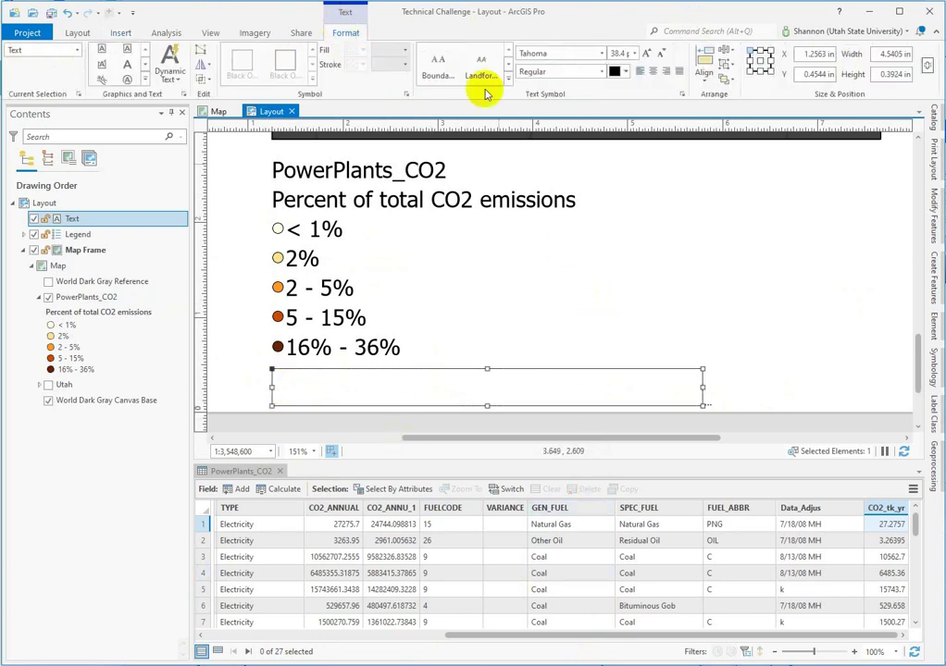
left_click(617, 53)
left_click(647, 54)
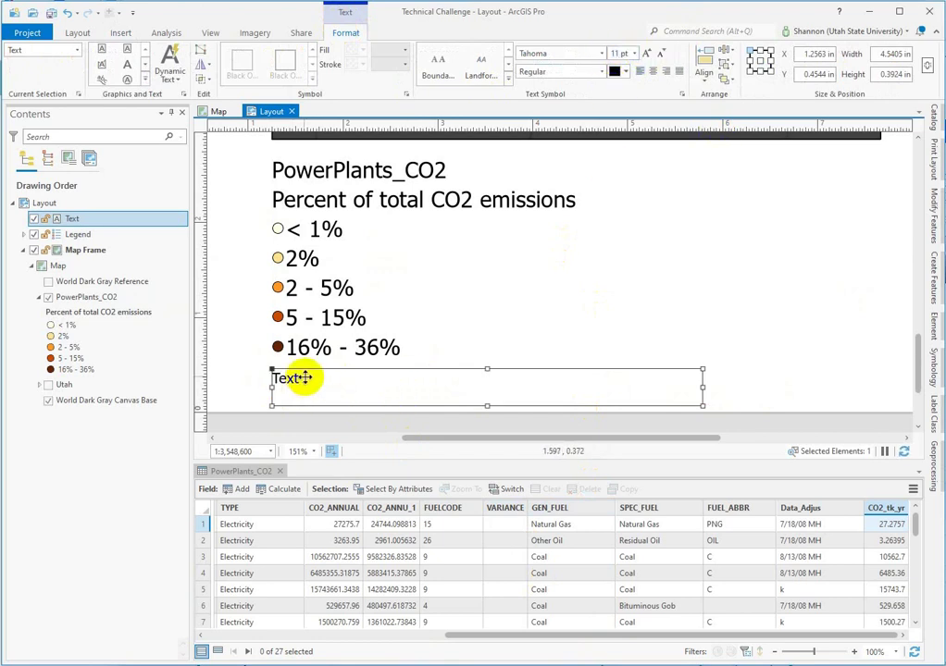
double_click(307, 381)
type("* 2017 measurements at EPA monitored Utah power plants")
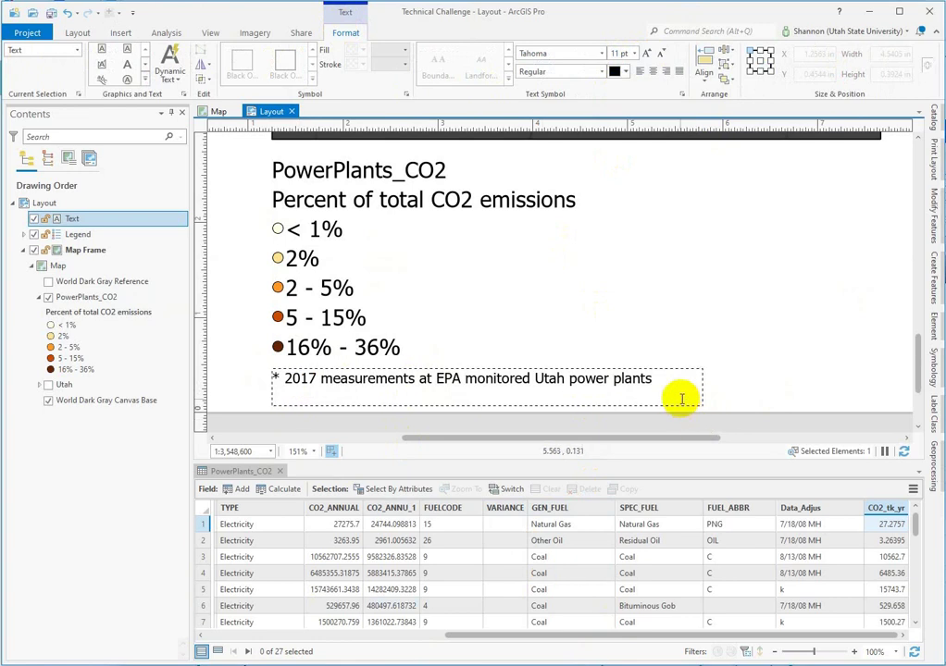
left_click_drag(655, 378, 249, 399)
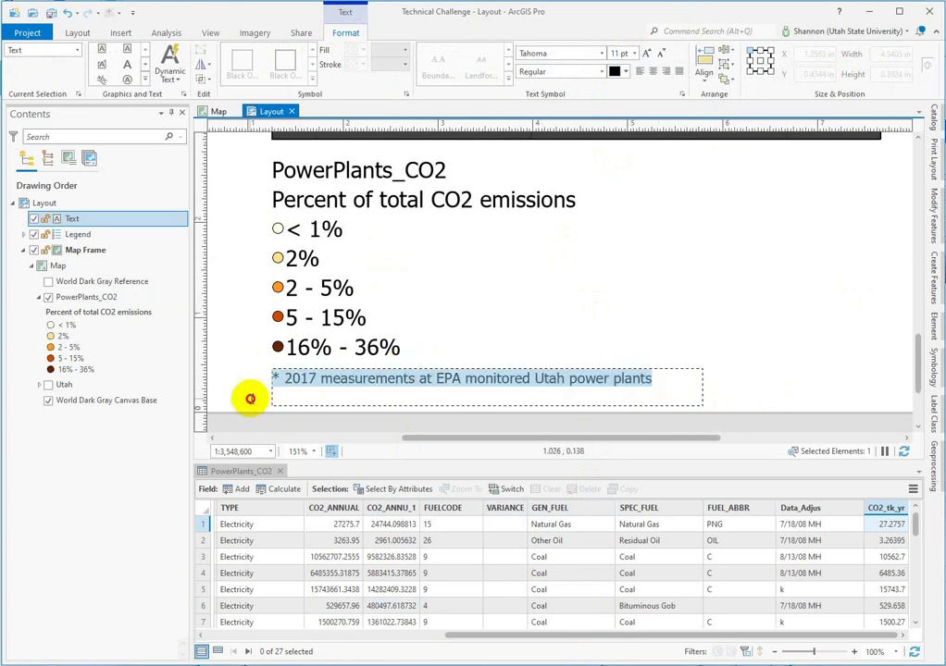
- Change the selected footnote text colour to a gray swatch
left_click(623, 76)
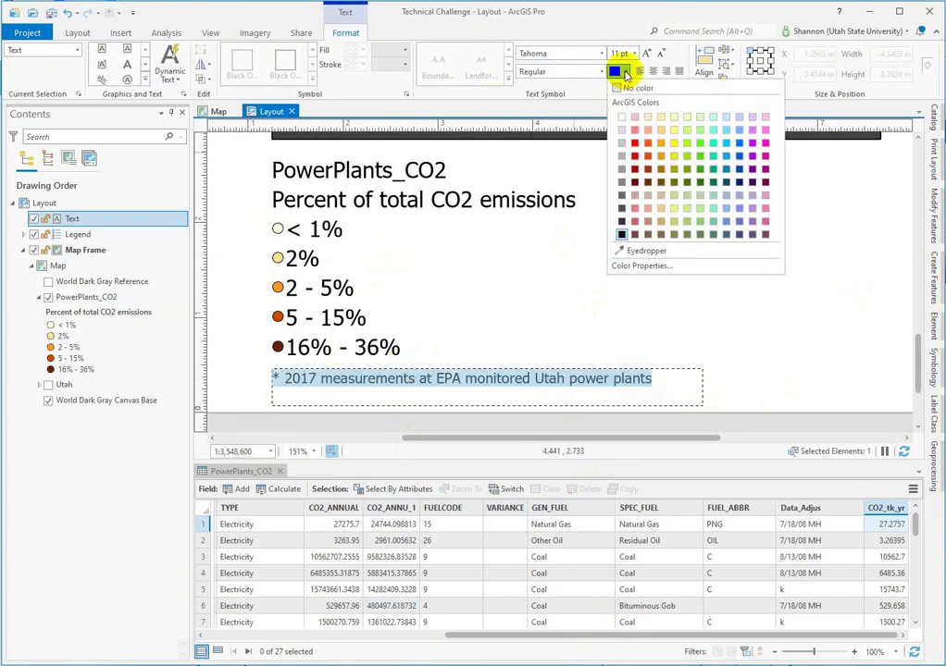
left_click(626, 181)
key("Escape")
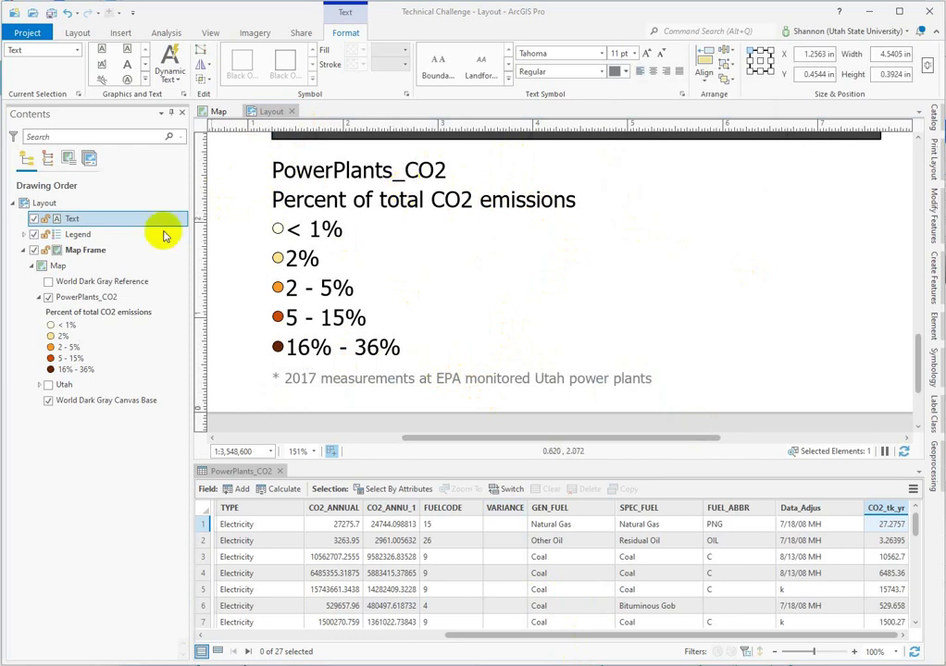
- Uncheck Layer name in the PowerPlants_CO2 legend item's format settings
left_click(24, 234)
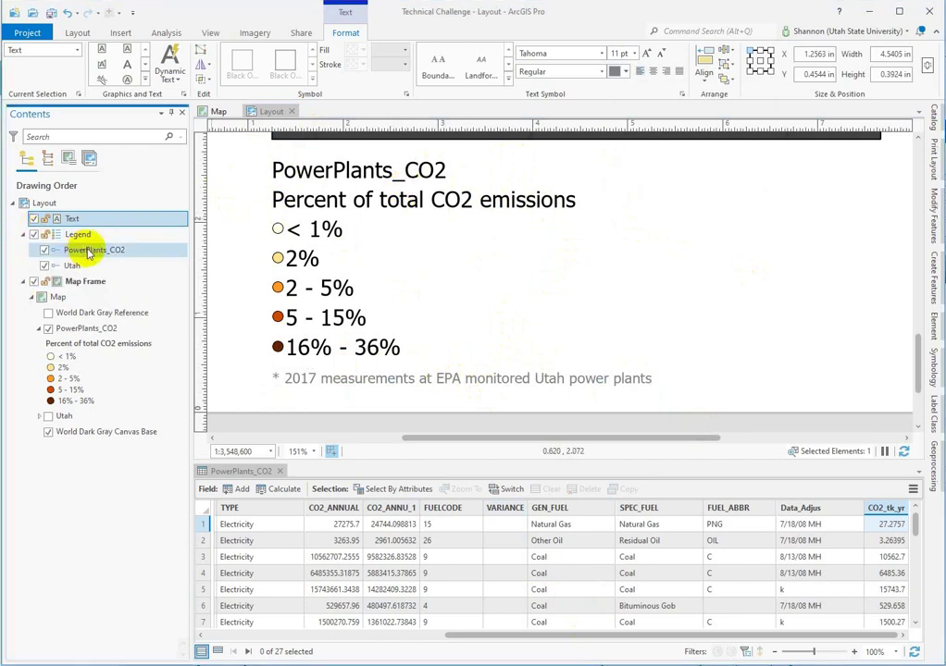
right_click(92, 252)
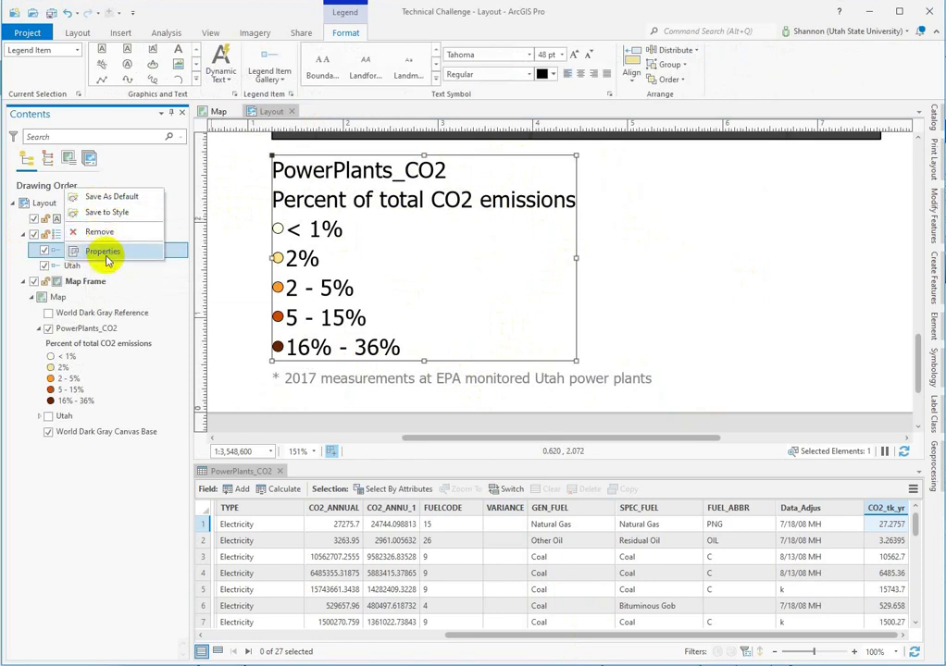
left_click(105, 258)
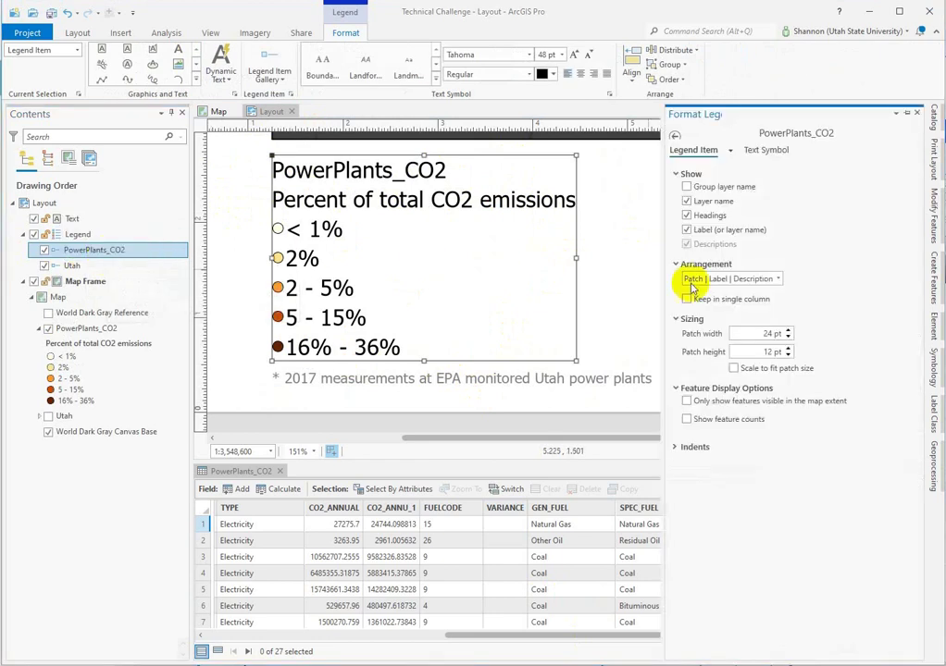
left_click(686, 201)
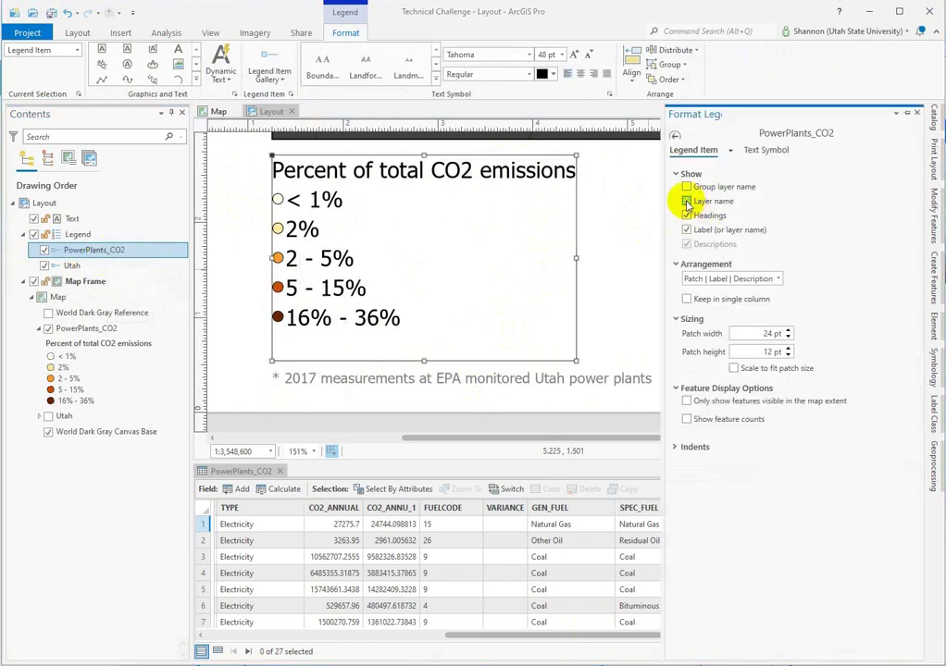
left_click(412, 654)
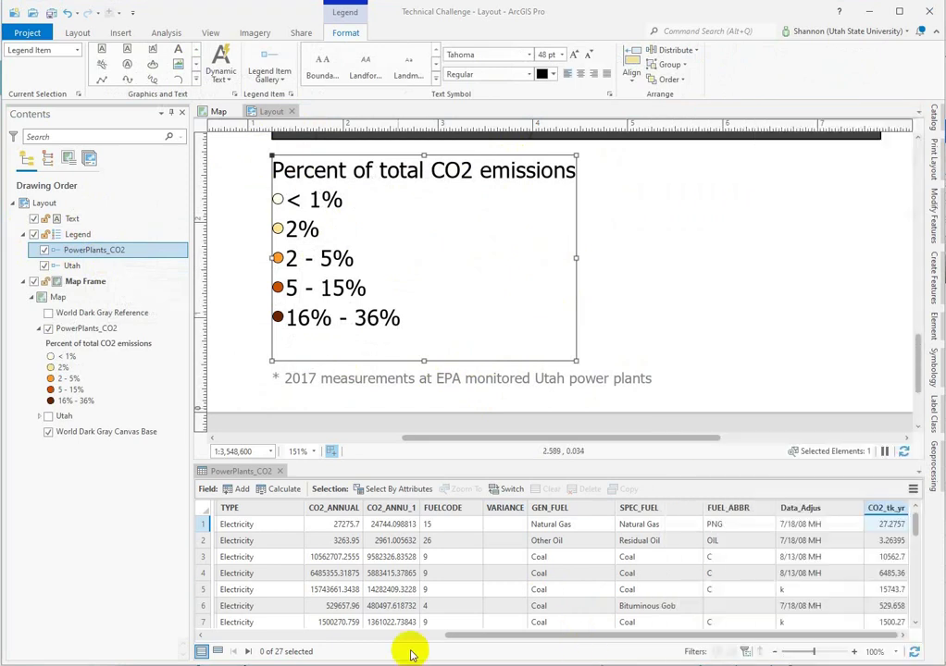